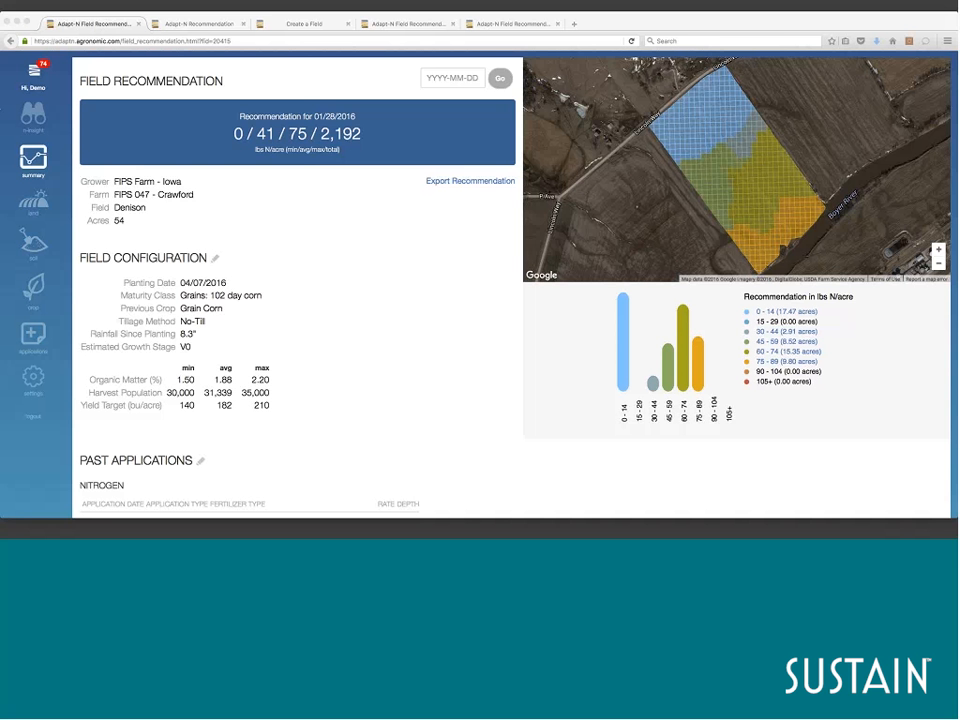
Step: Inspect the nitrogen recommendations at two spots on the field map, view the green zone's details, and return to the field recommendation
click(777, 170)
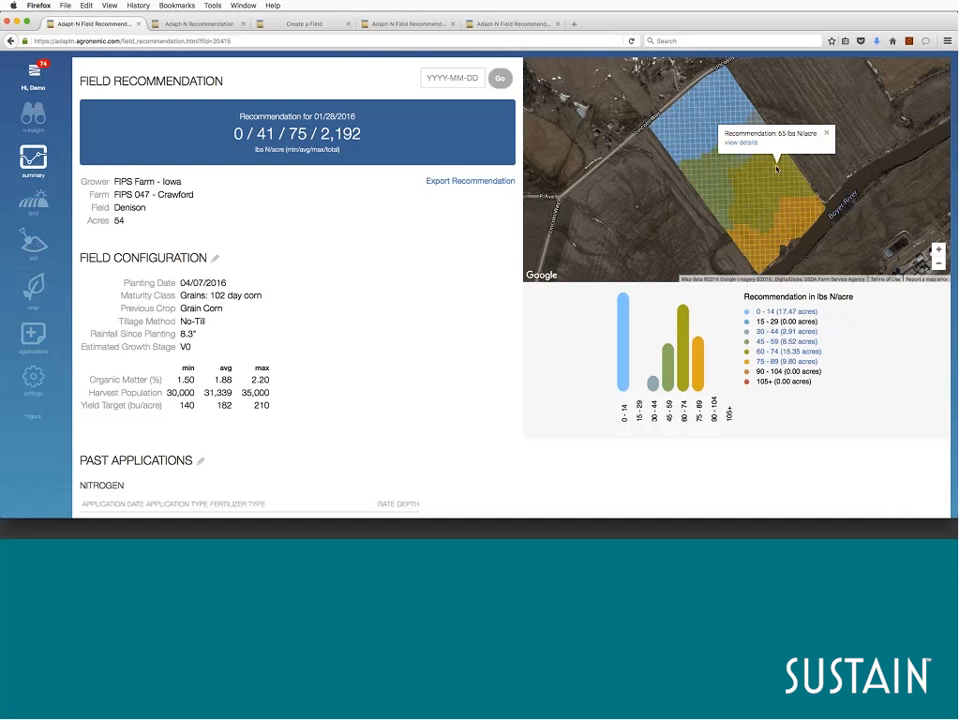
click(717, 188)
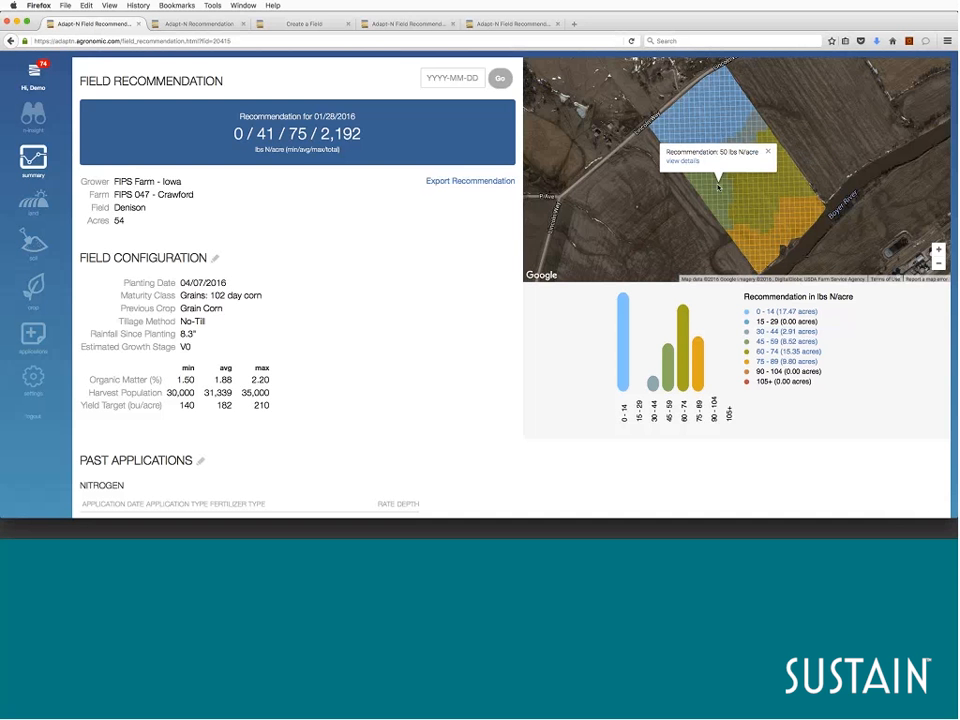
click(689, 163)
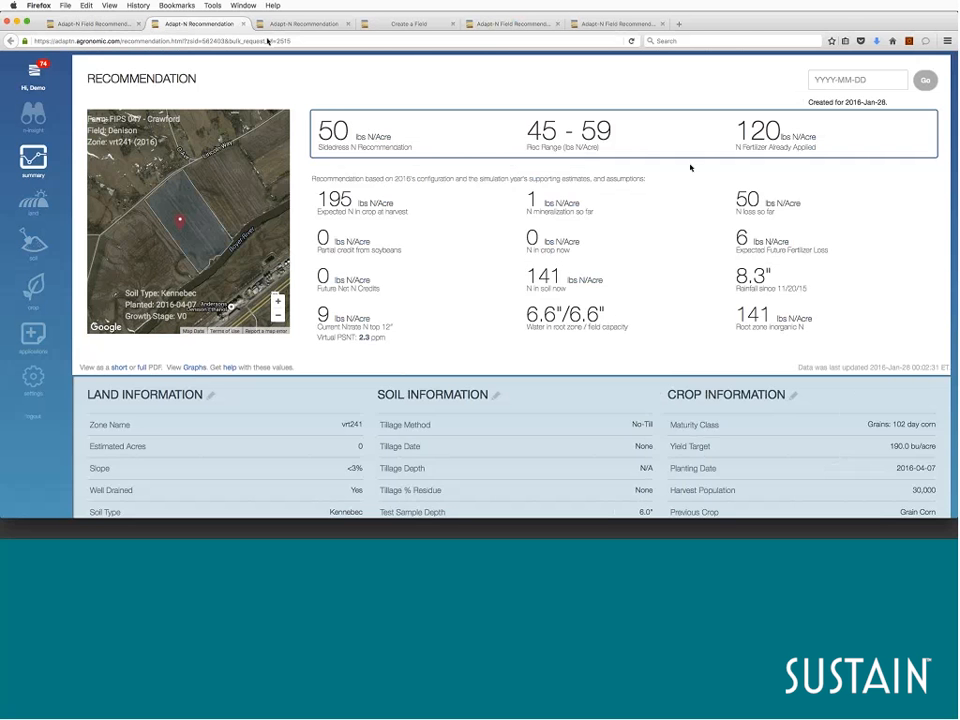
click(98, 24)
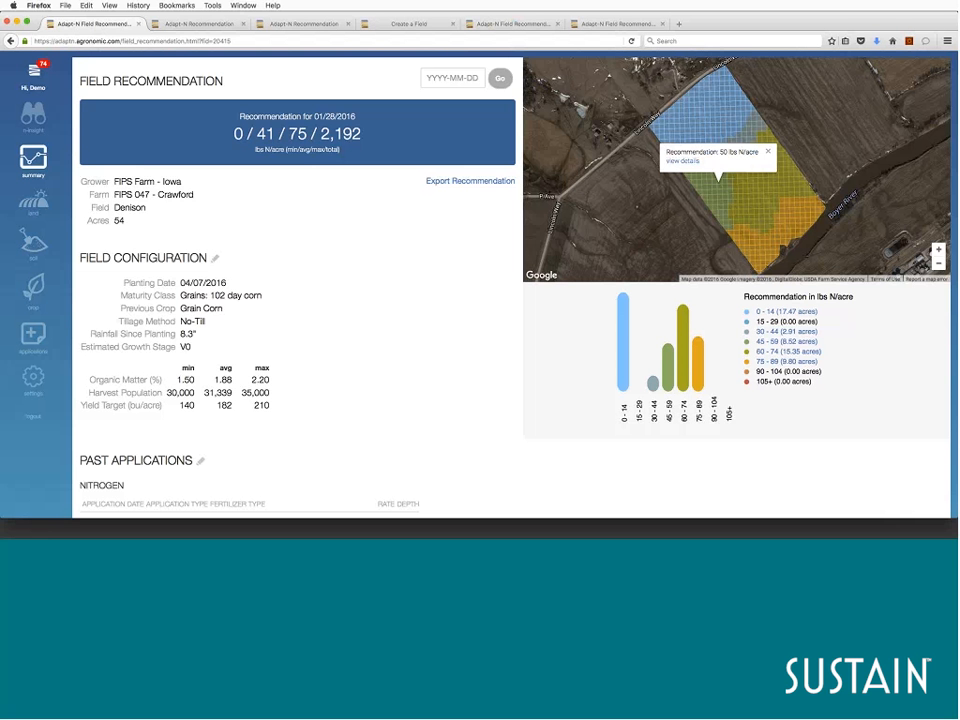
Step: Open the Denison field's configuration and submit a sync with a source for its Soil Type layer
click(216, 261)
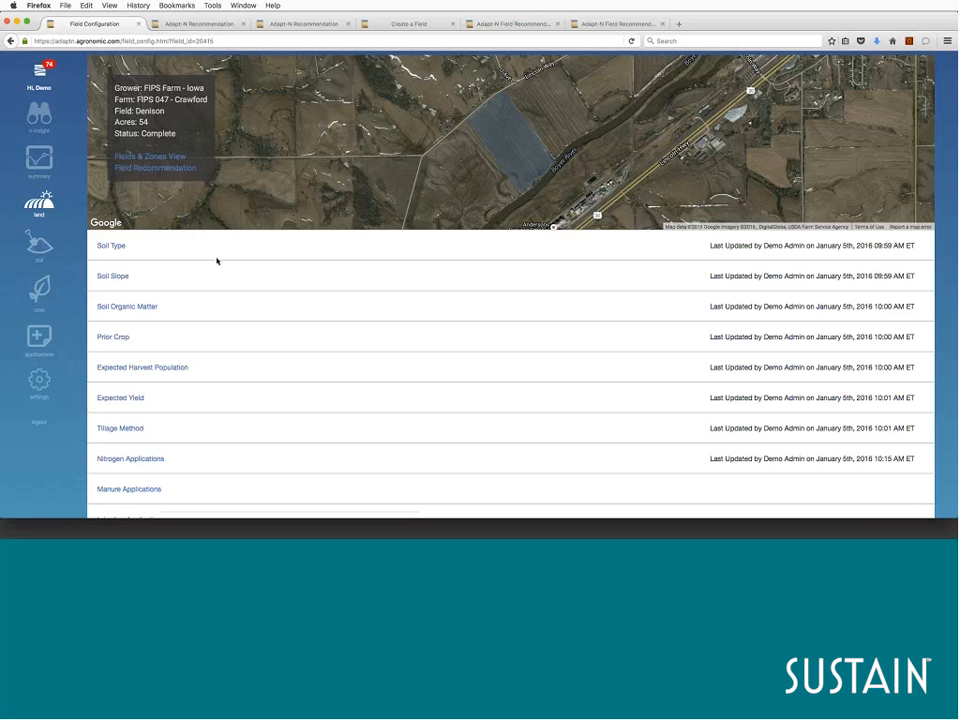
click(117, 249)
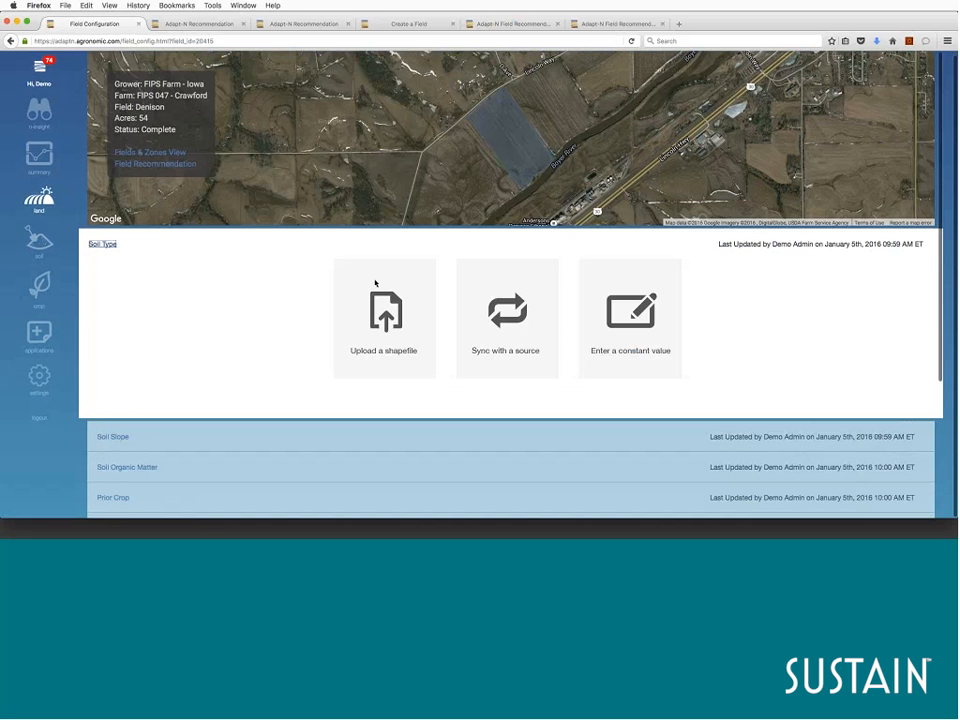
click(531, 311)
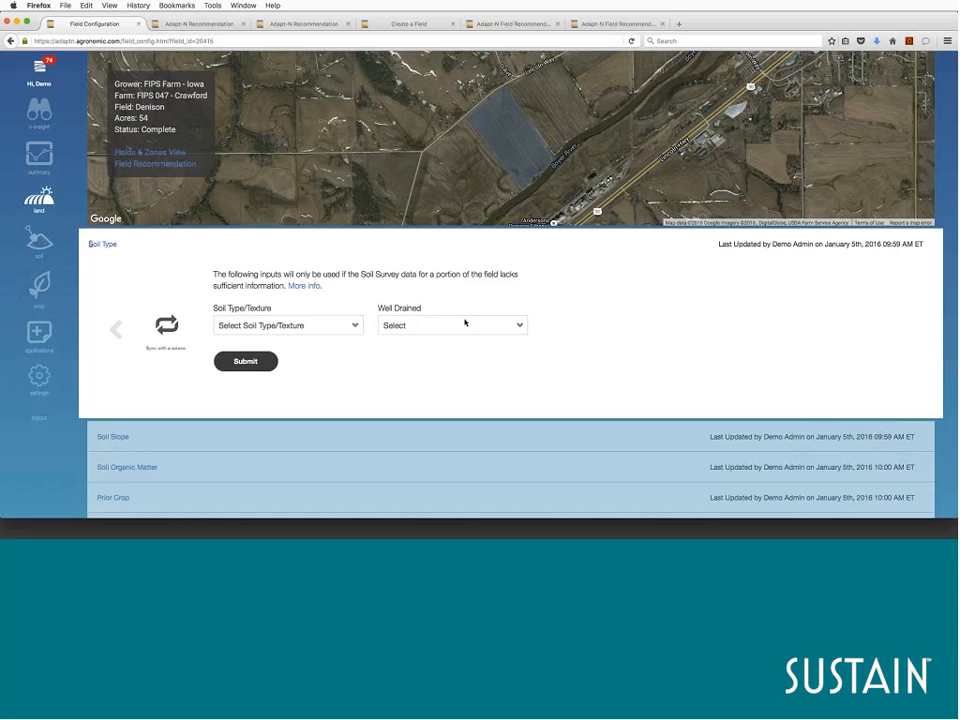
click(267, 371)
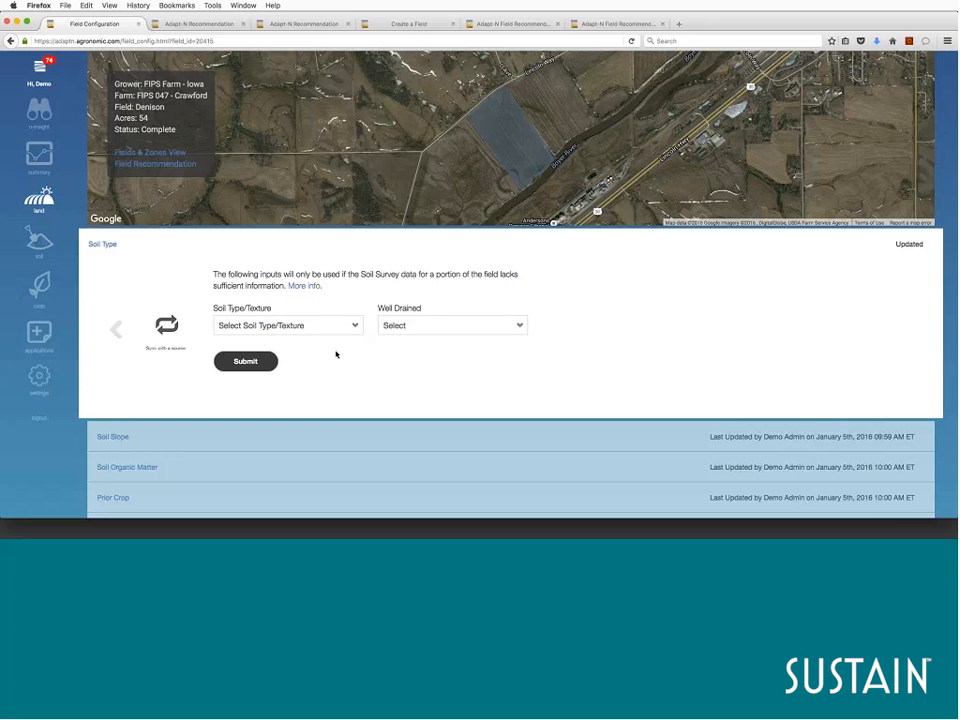
Step: Try Yes for Well Drained and Sandy Loam as fallback soil texture, and close the Soil Type layer without submitting them
click(511, 328)
click(515, 361)
click(358, 326)
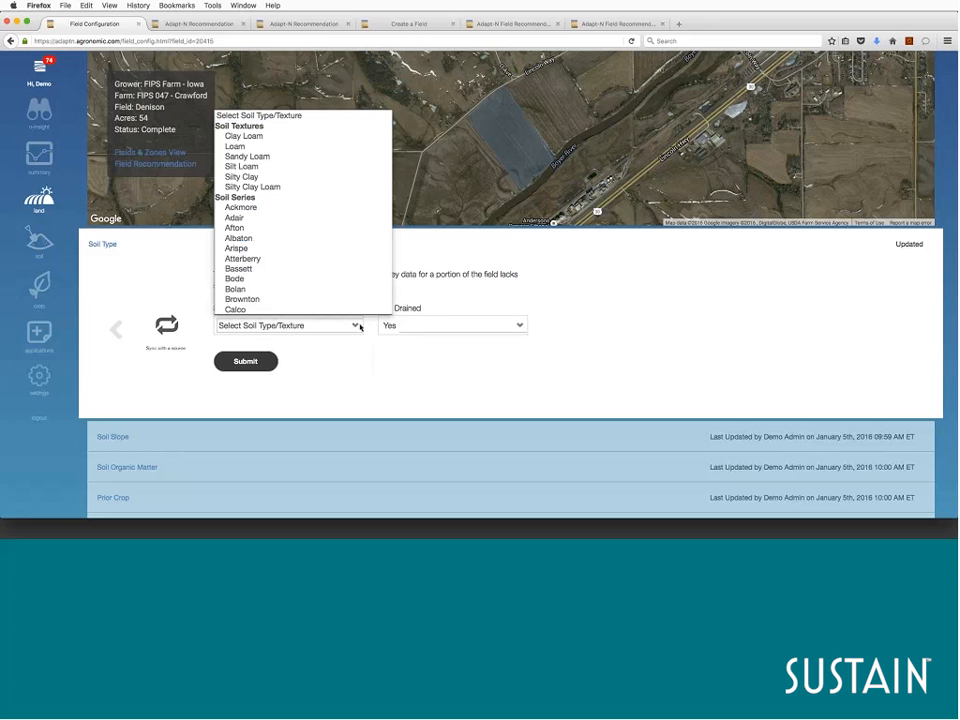
click(297, 157)
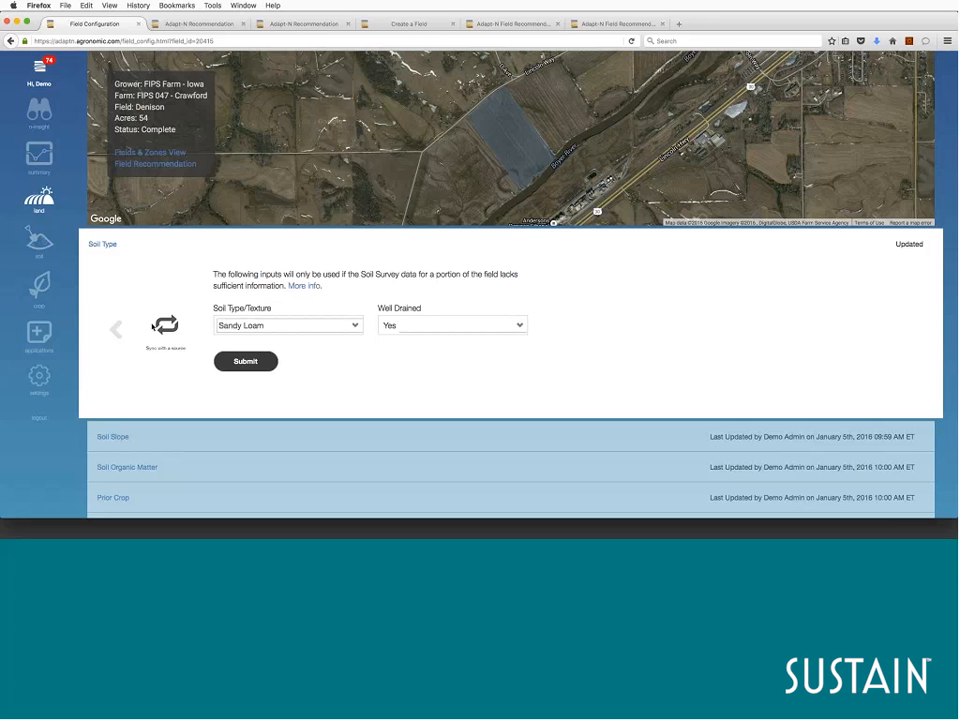
click(118, 330)
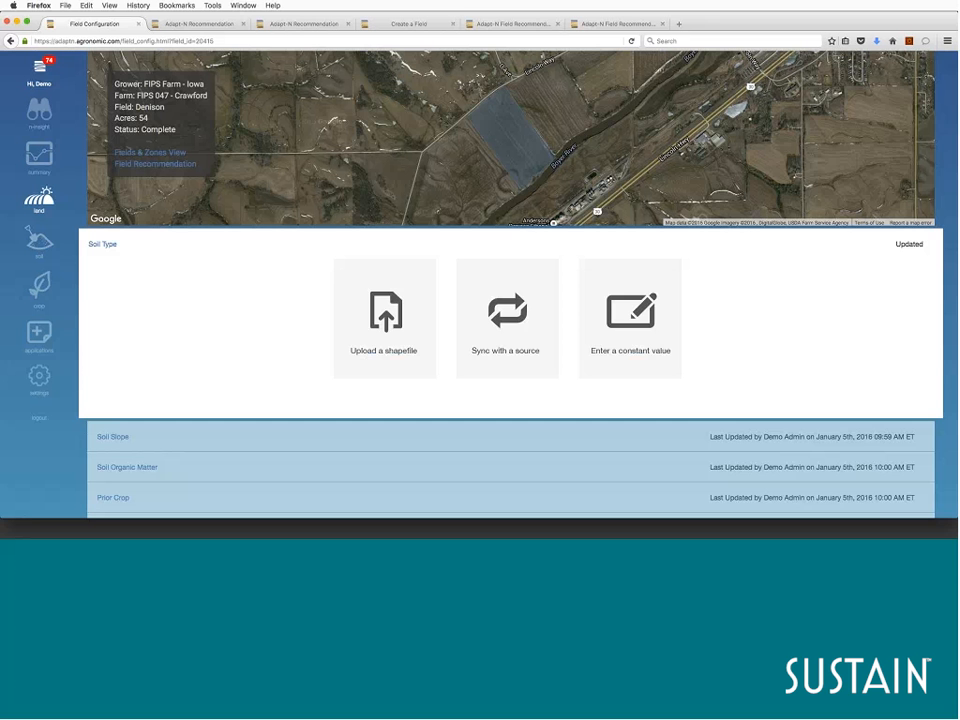
click(110, 245)
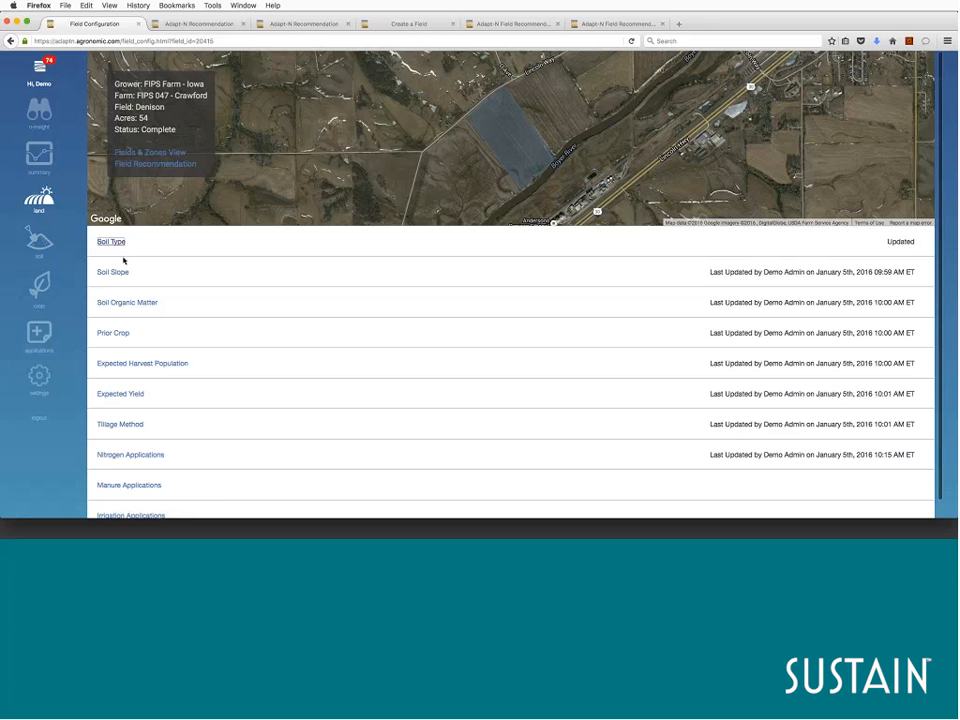
Step: Examine the shapefile upload, source sync and constant value forms of the Soil Organic Matter layer, and close the layer
click(134, 303)
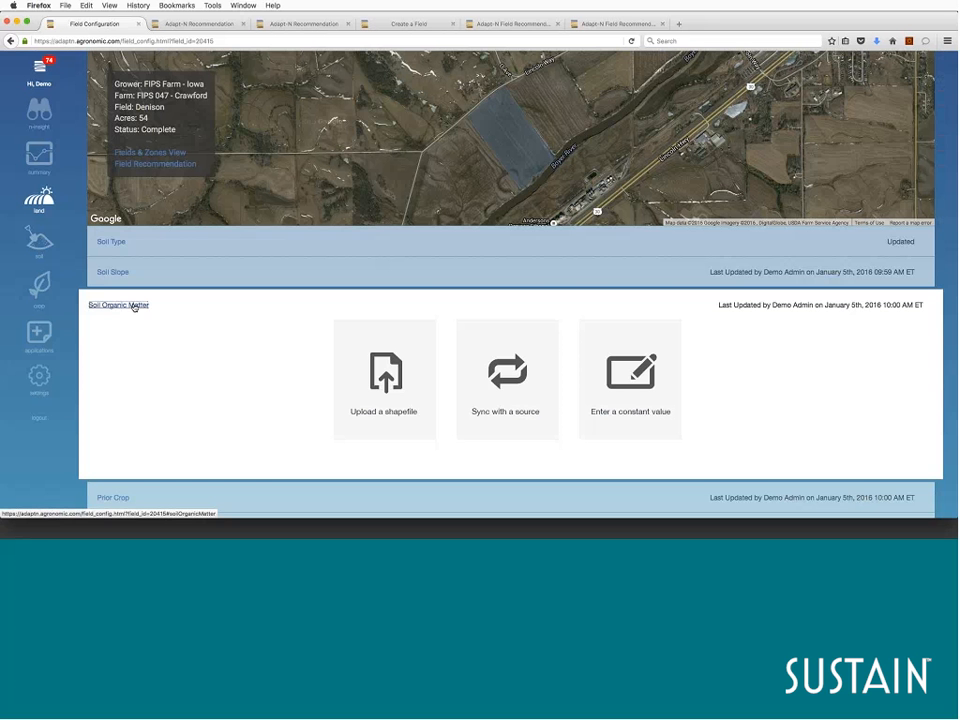
click(362, 370)
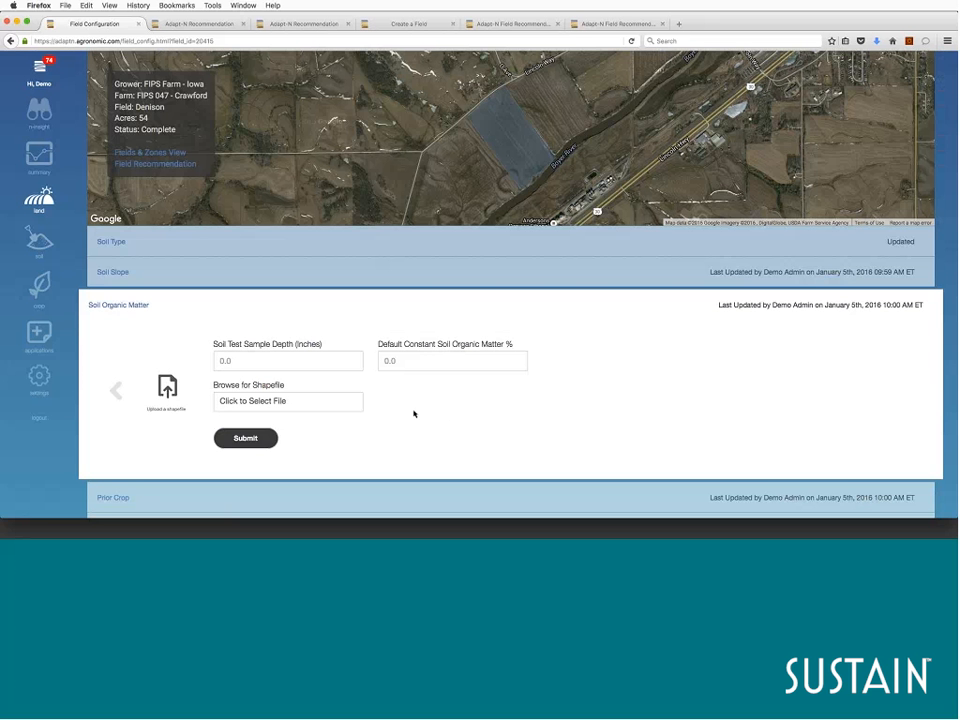
click(115, 393)
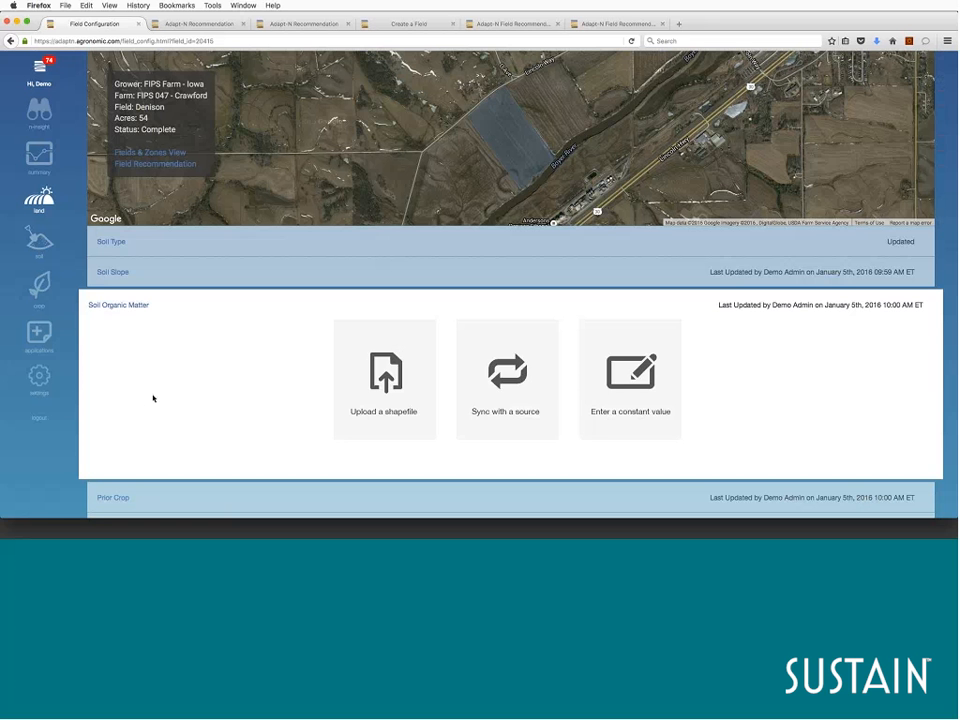
click(524, 397)
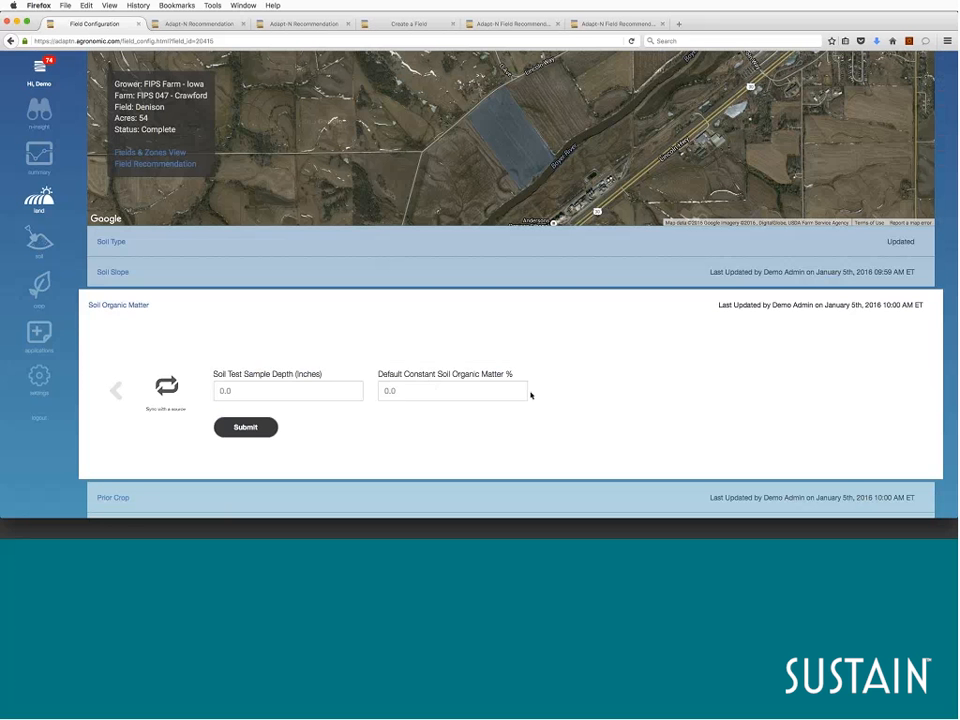
click(124, 386)
click(661, 408)
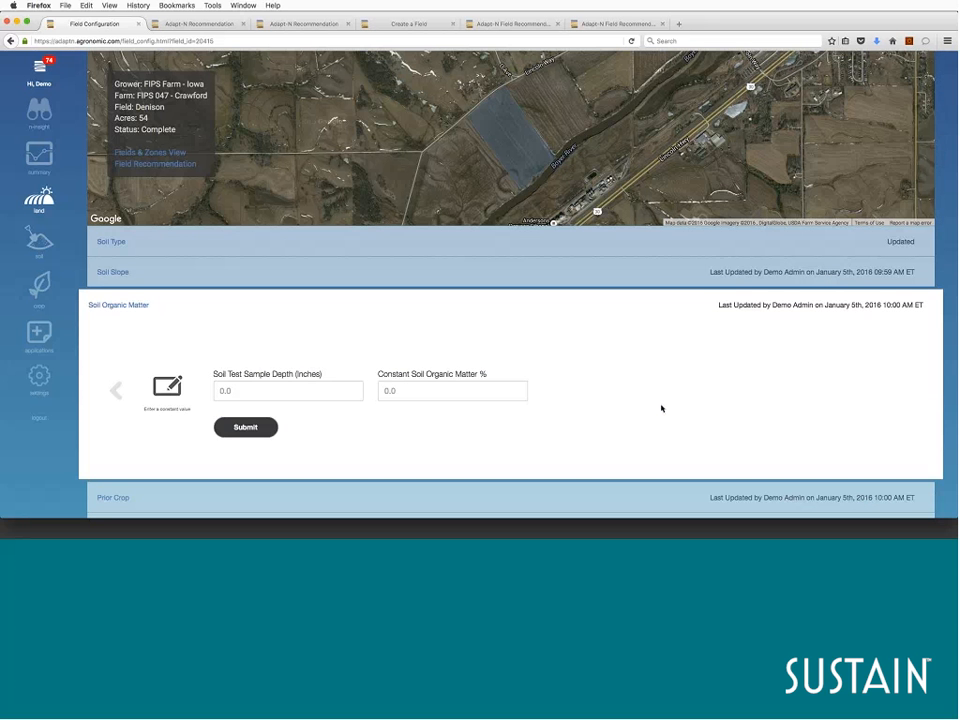
click(116, 389)
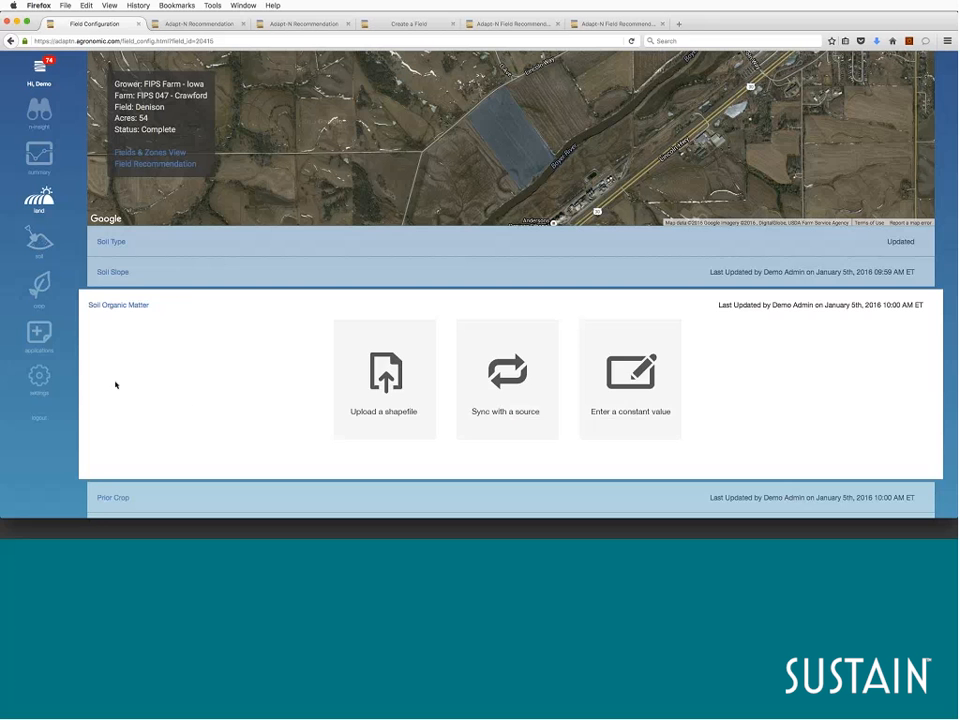
click(113, 306)
Step: Set up a source sync for Expected Yield with maturity class Grains: 102 day corn and planting date 2016-04-14
click(398, 392)
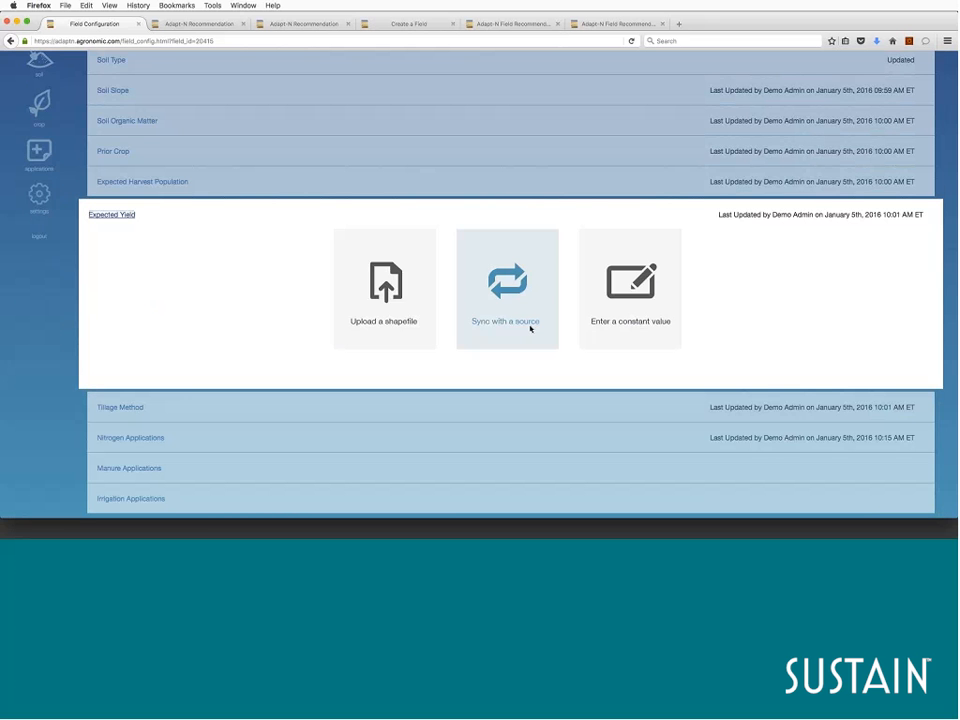
click(531, 329)
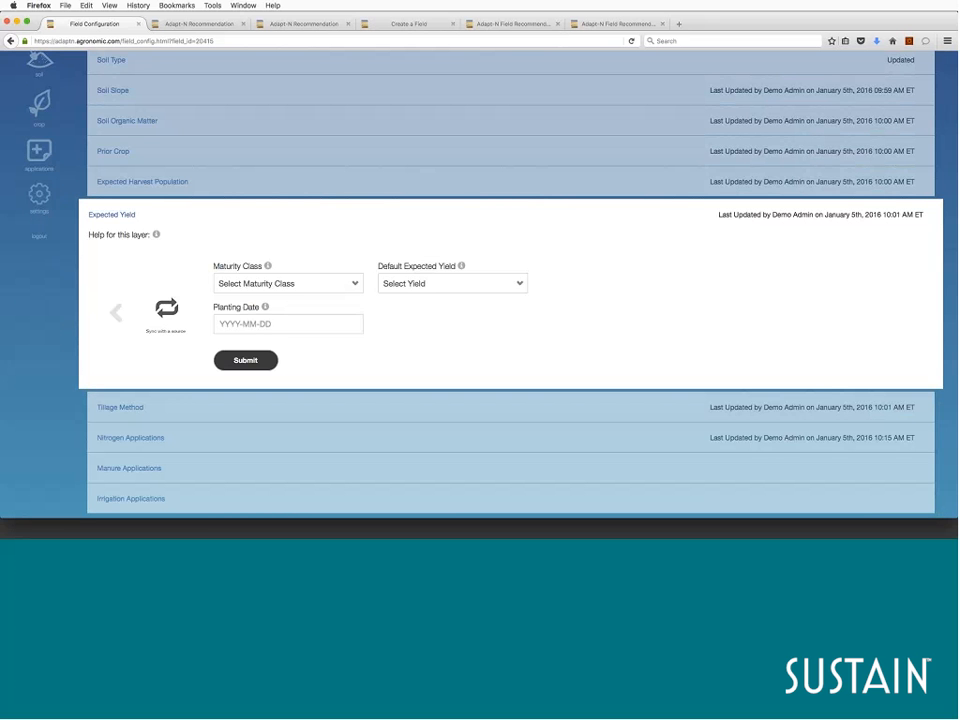
click(421, 356)
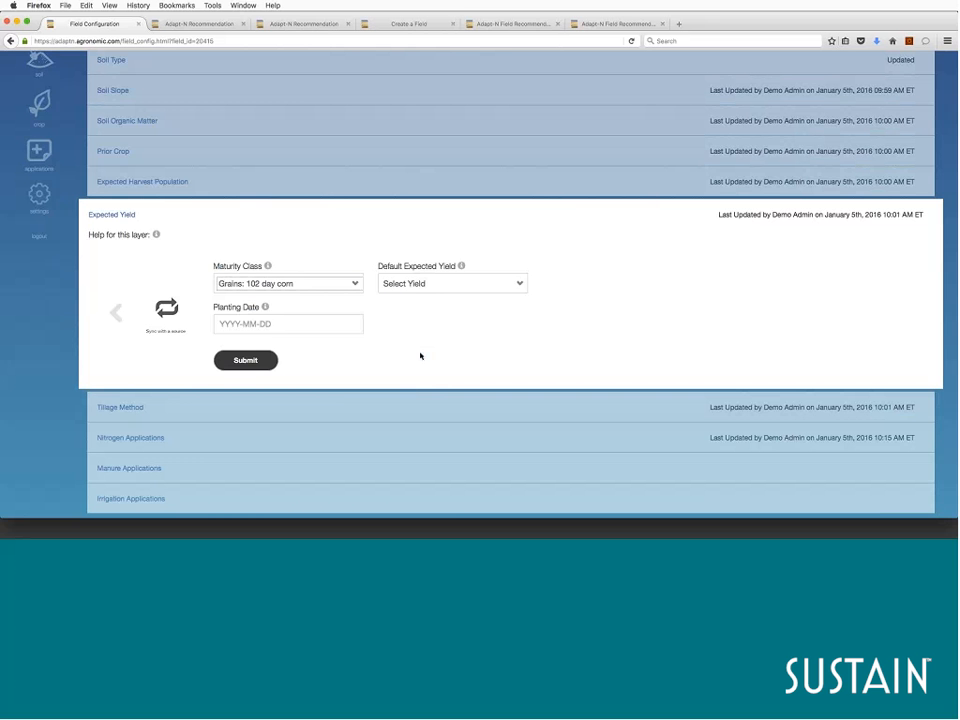
click(340, 326)
click(307, 207)
click(307, 207)
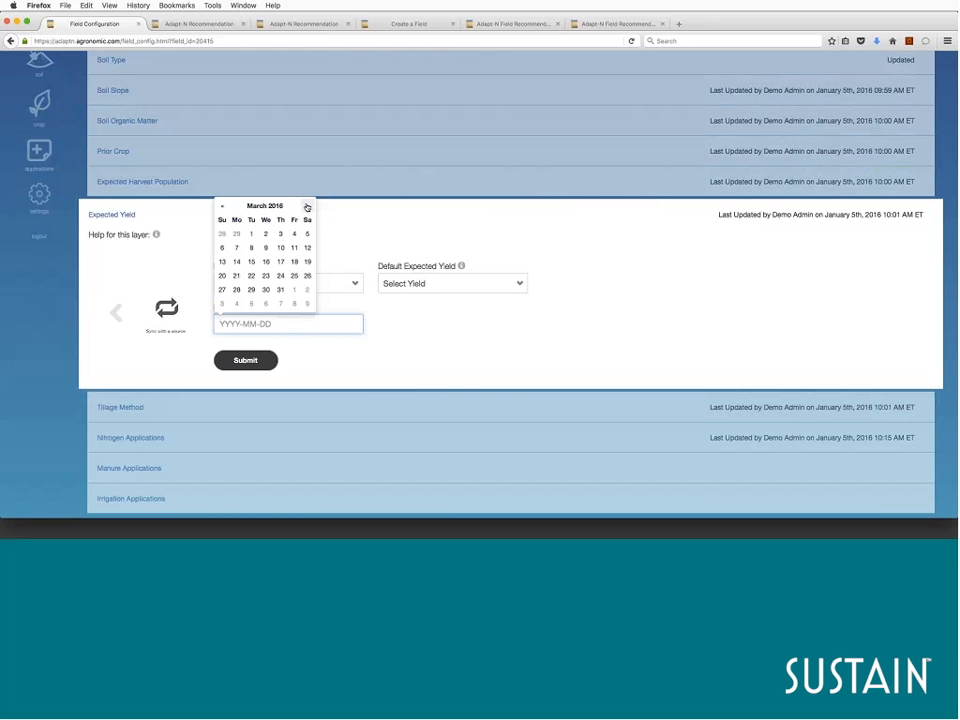
click(307, 207)
click(280, 261)
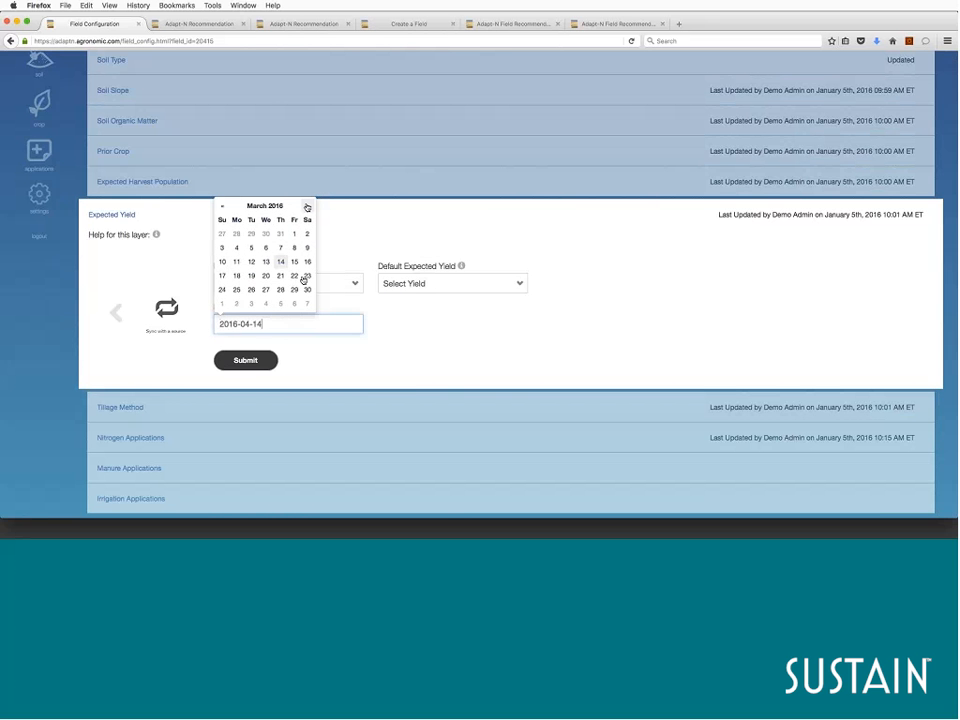
Step: Submit the Expected Yield sync, review the available agX yield sources, and submit the yield data import
click(294, 360)
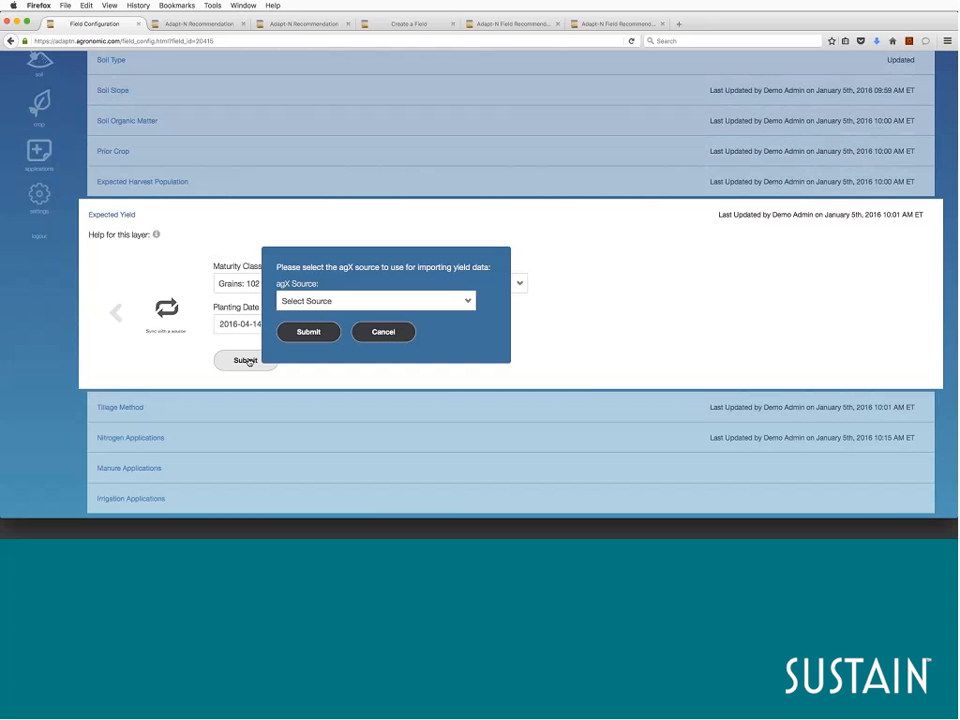
click(463, 301)
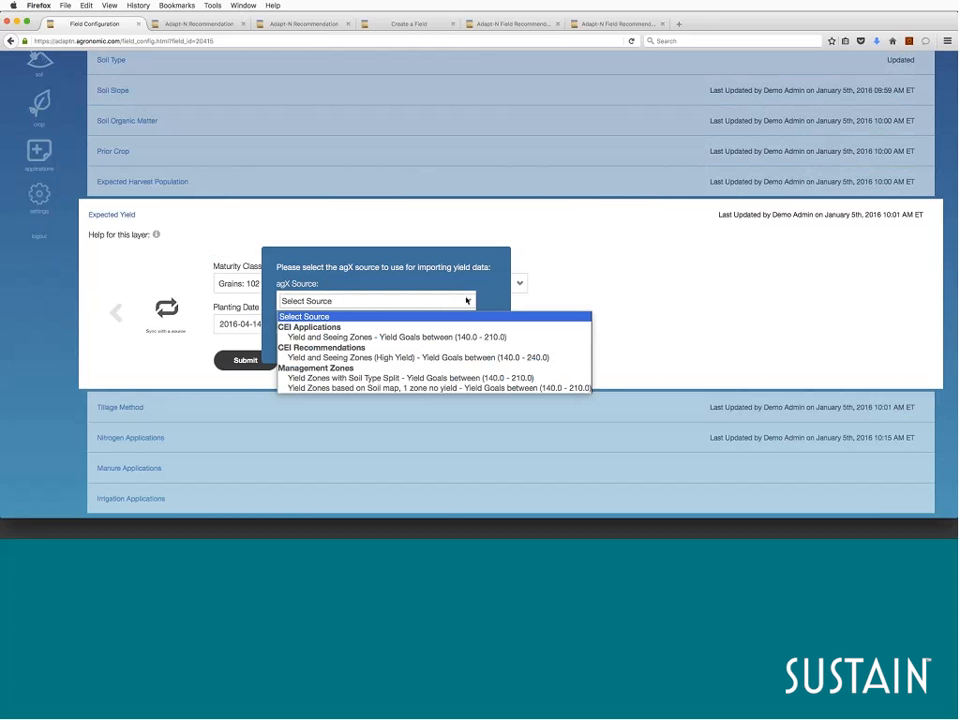
click(541, 376)
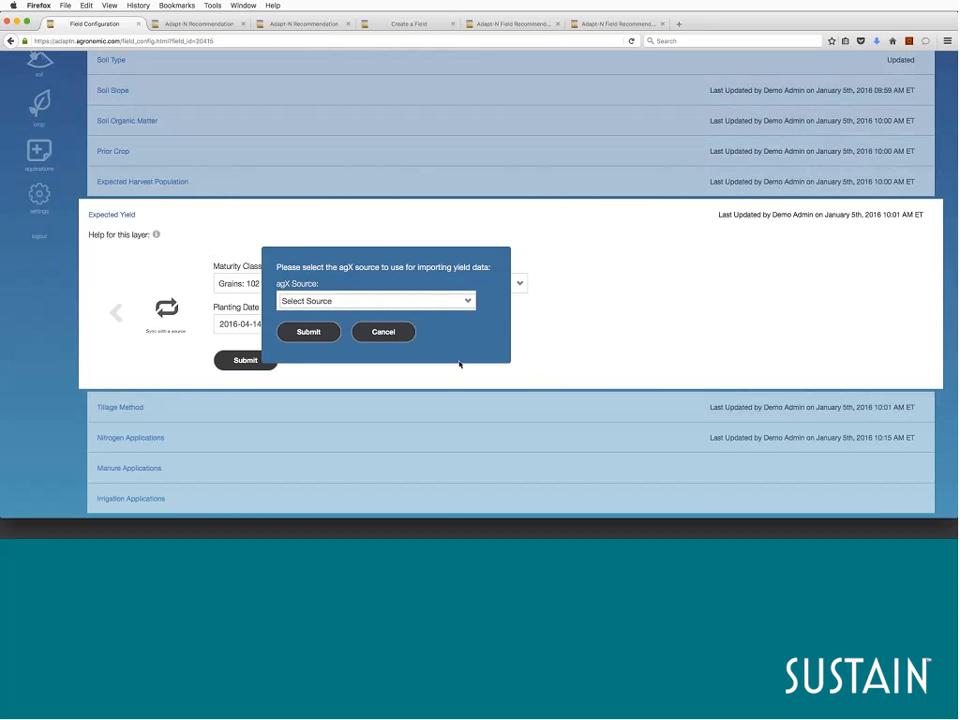
click(301, 340)
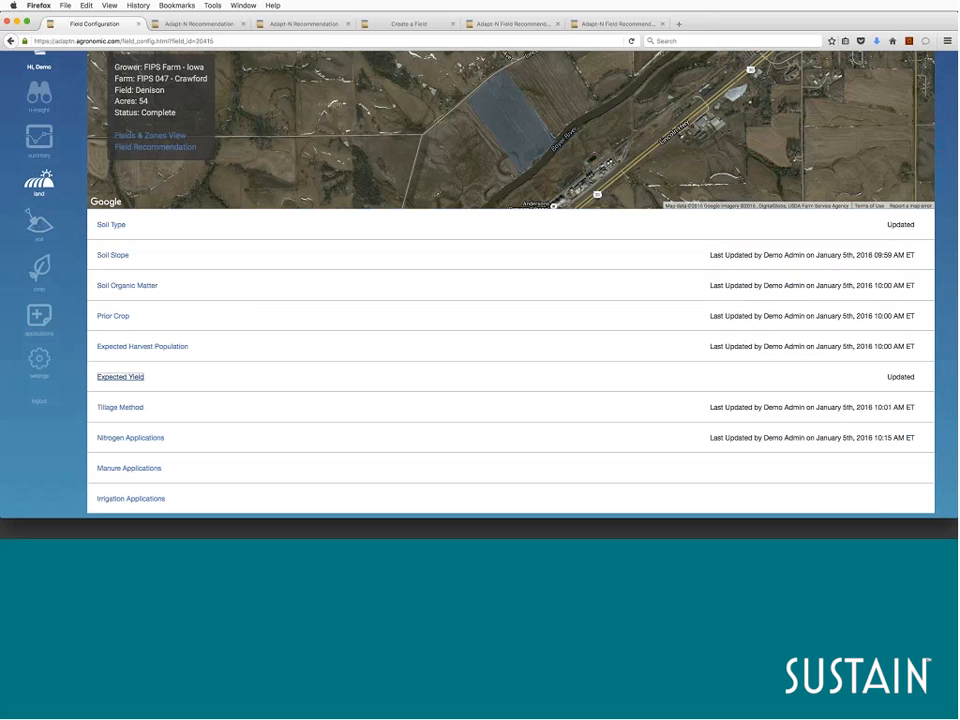
Step: Examine the constant value form of the Expected Harvest Population layer and close the layer
click(150, 347)
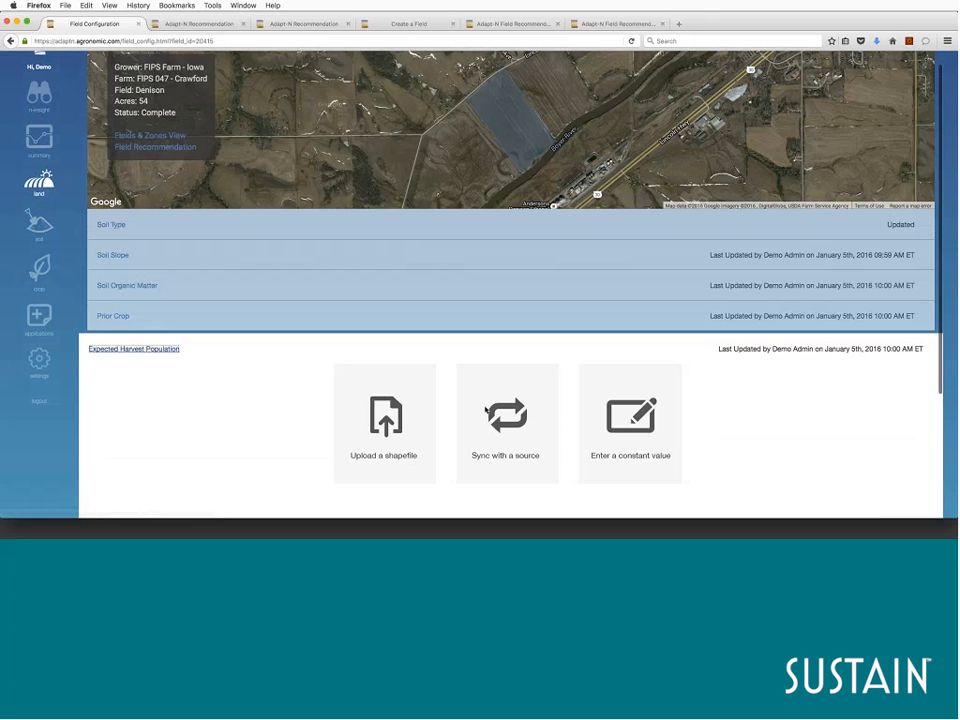
click(621, 418)
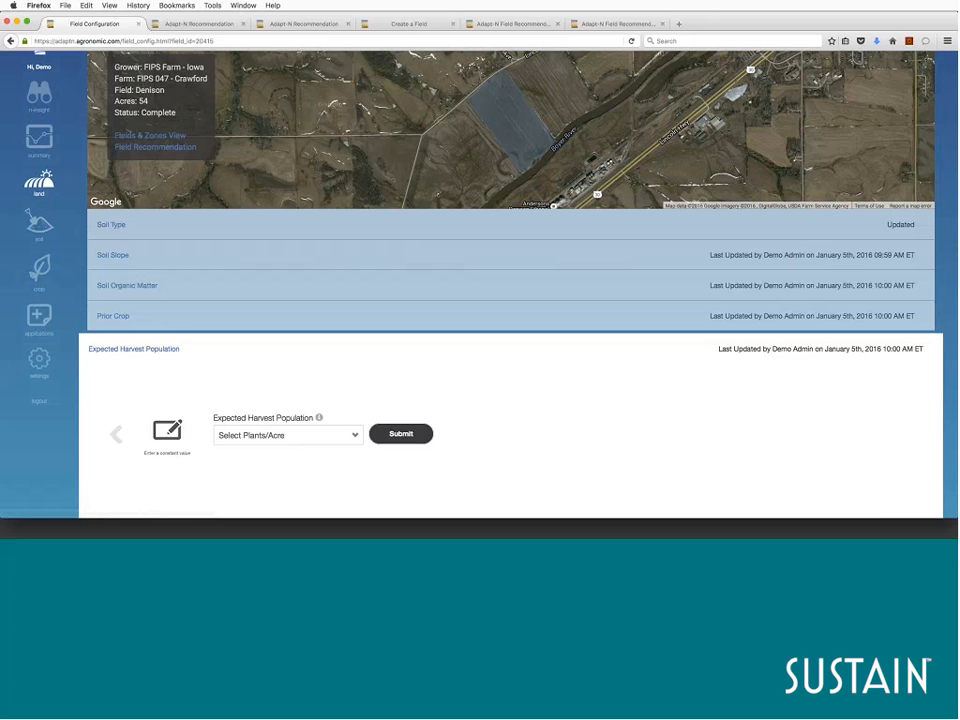
click(128, 349)
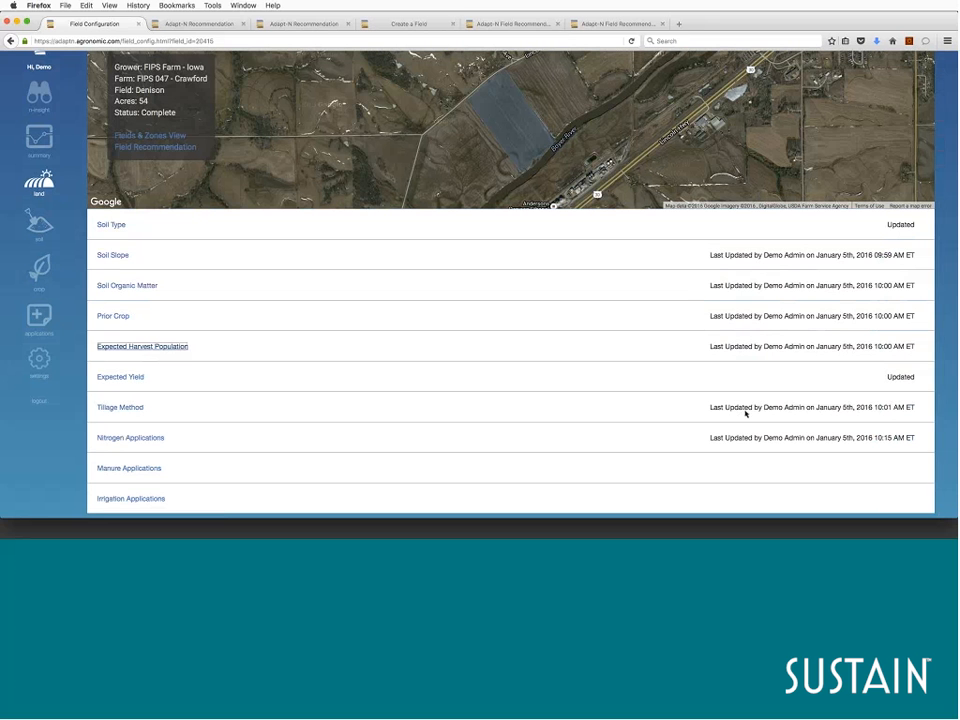
Step: Return to the field recommendation, view the year choices for the recommendation date, and close the calendar without picking one
click(184, 148)
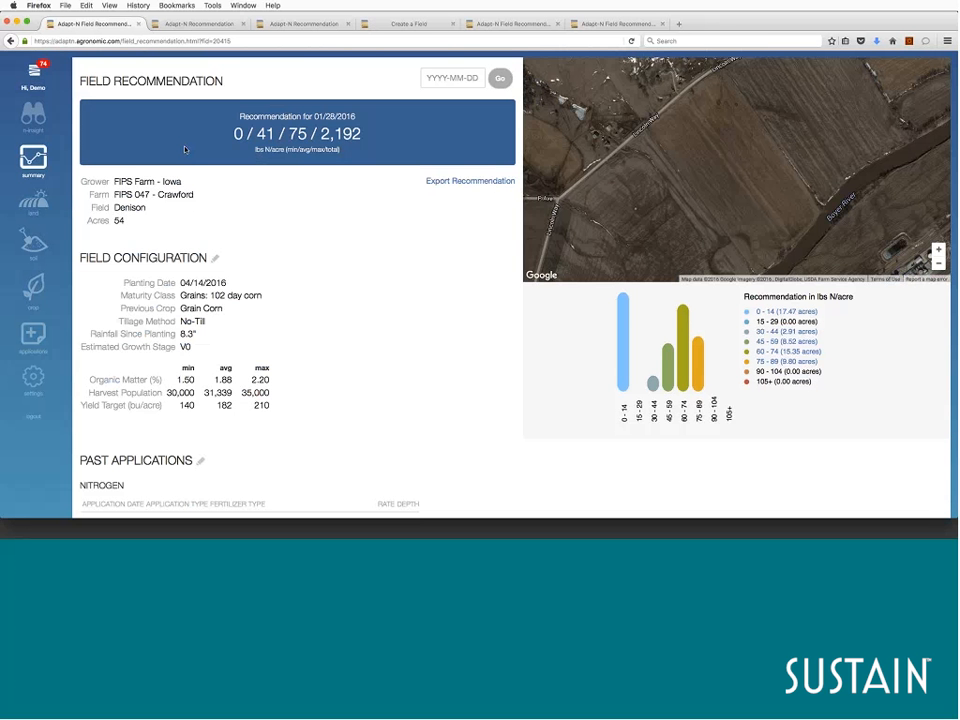
click(452, 78)
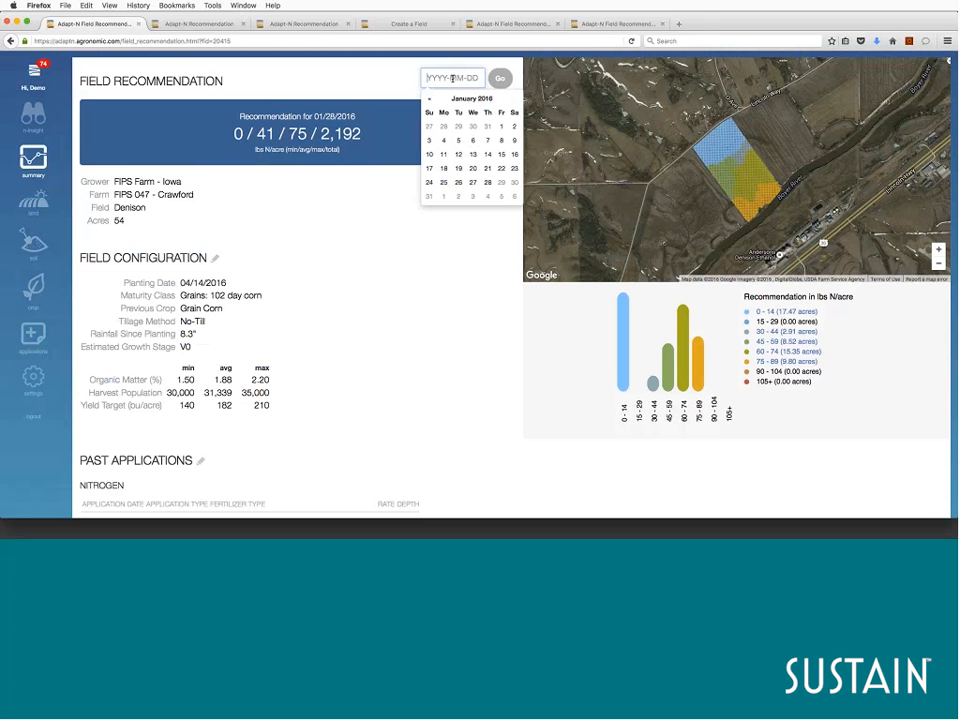
click(458, 99)
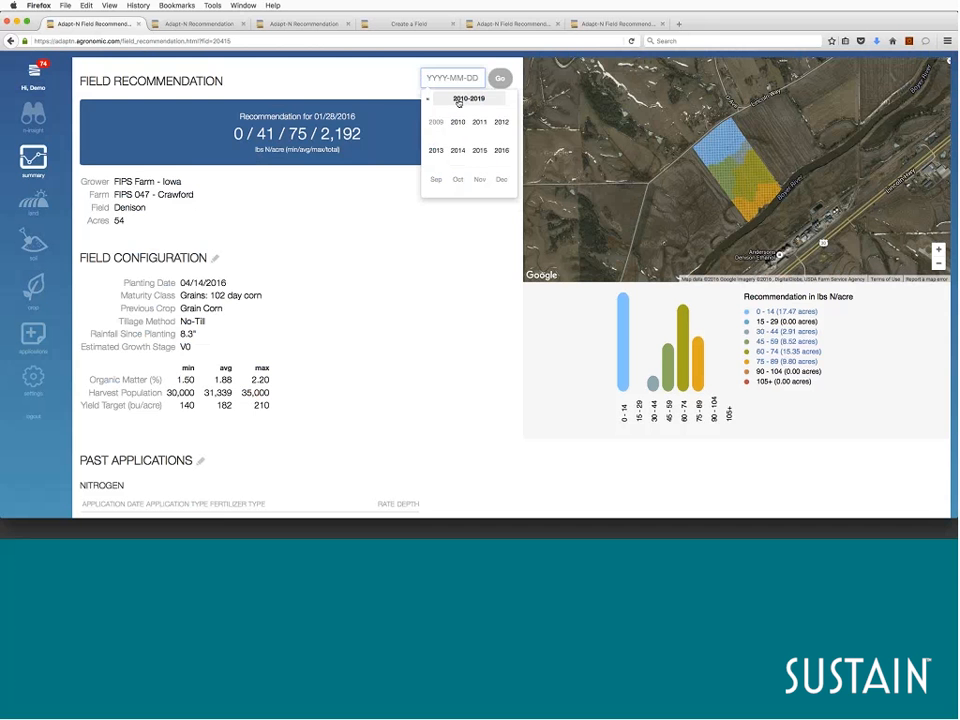
click(346, 146)
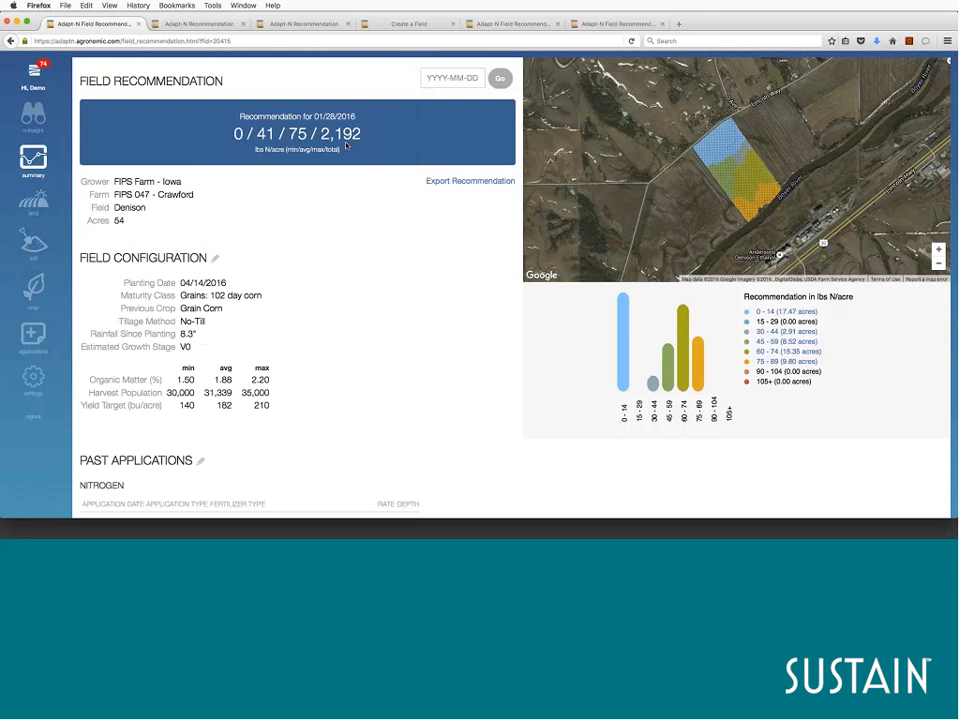
Step: Export the field recommendation as type agX with UAN (32-0-0) (Liquid) as the nitrogen product
click(506, 183)
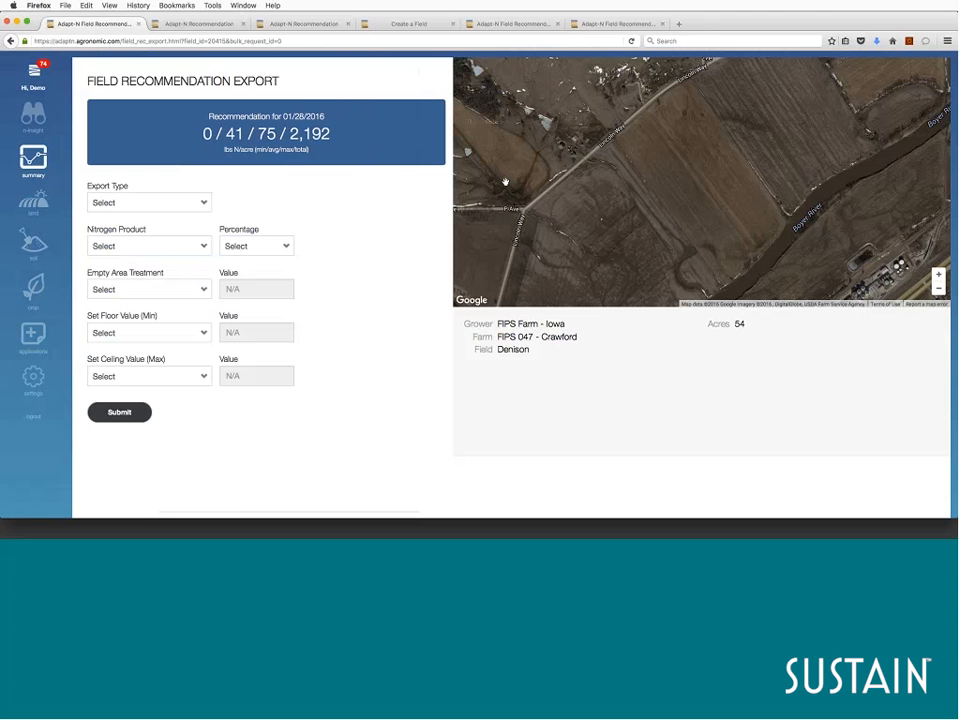
click(203, 203)
click(208, 229)
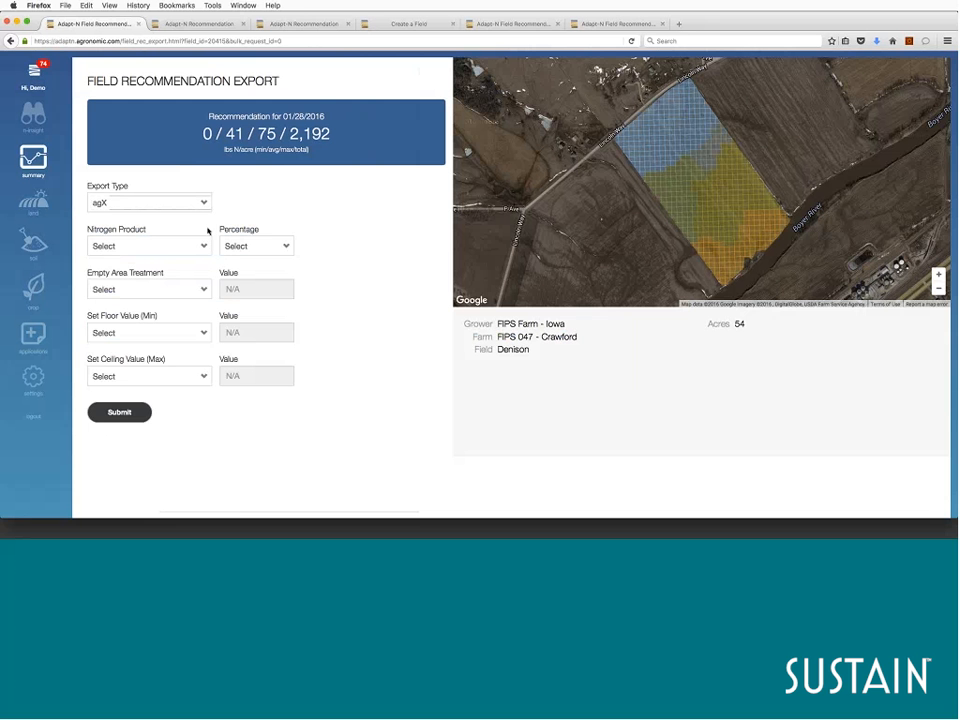
click(203, 249)
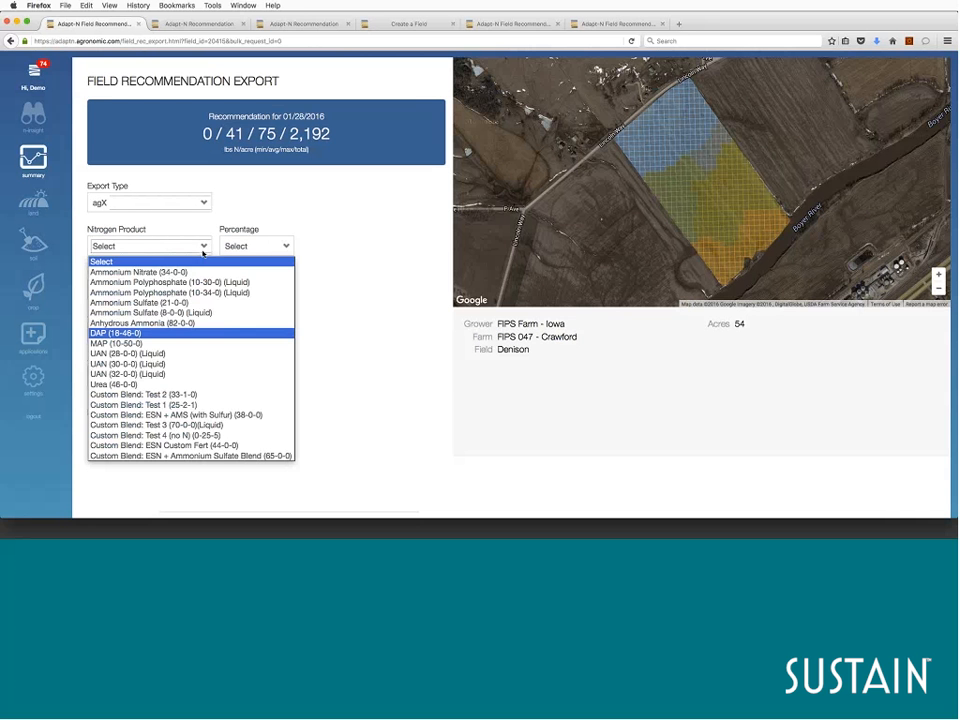
click(224, 374)
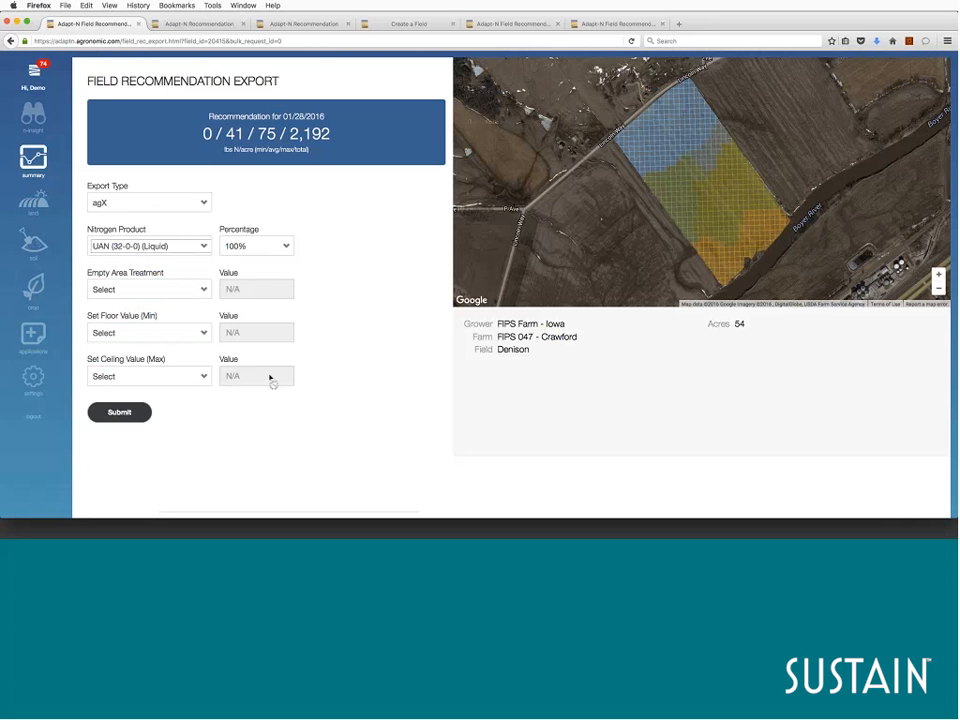
click(138, 420)
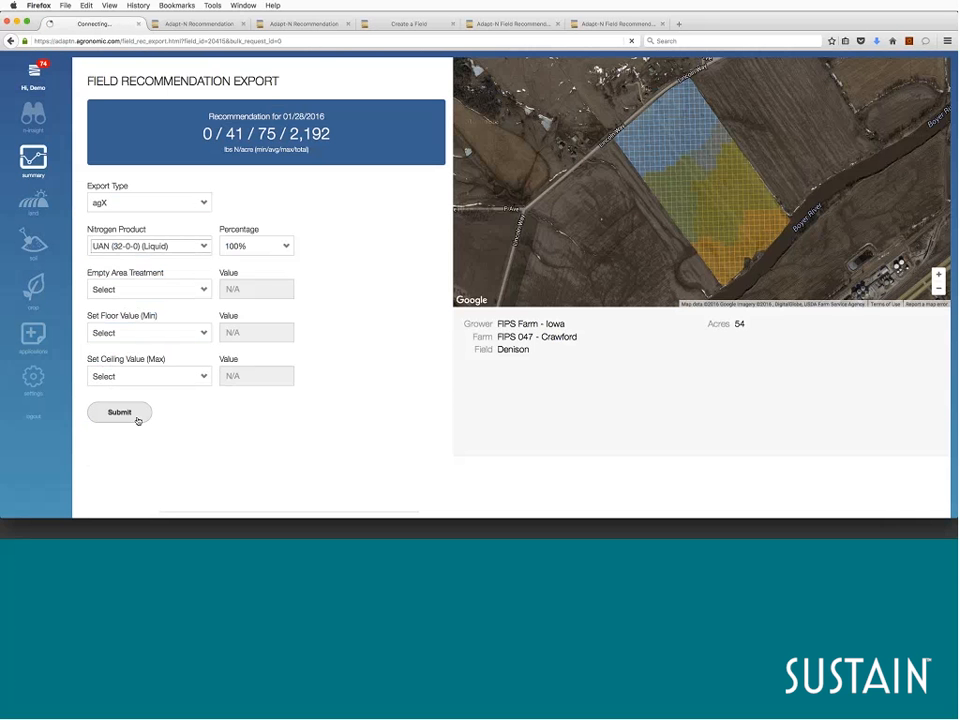